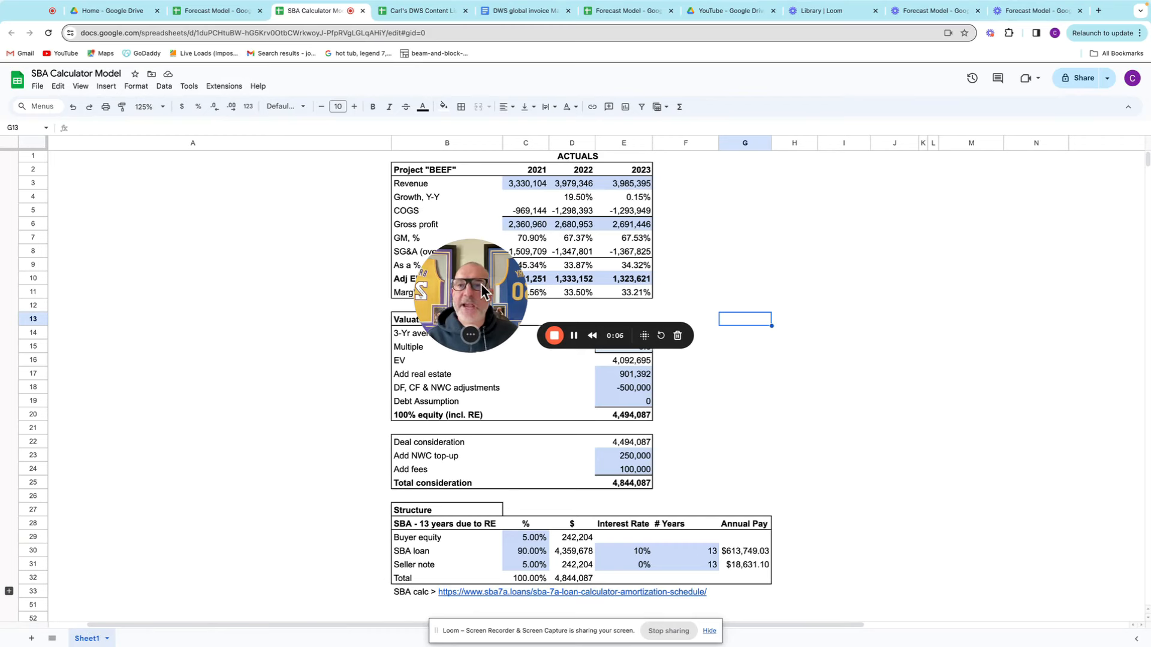
drag(474, 292, 773, 294)
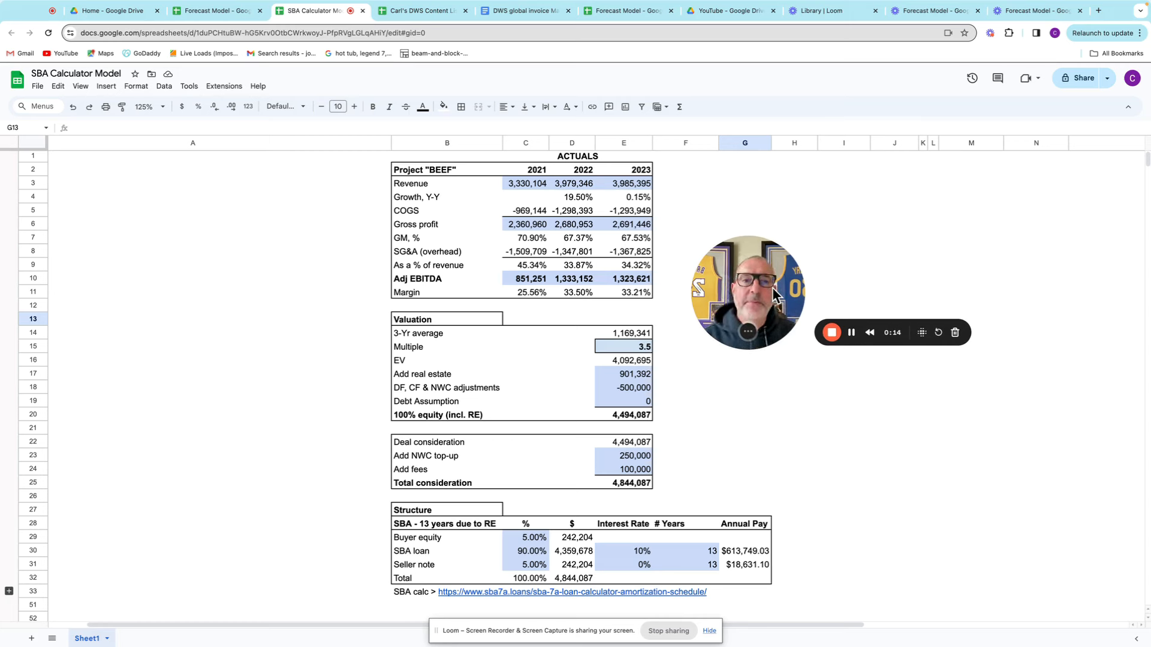
drag(773, 294, 779, 297)
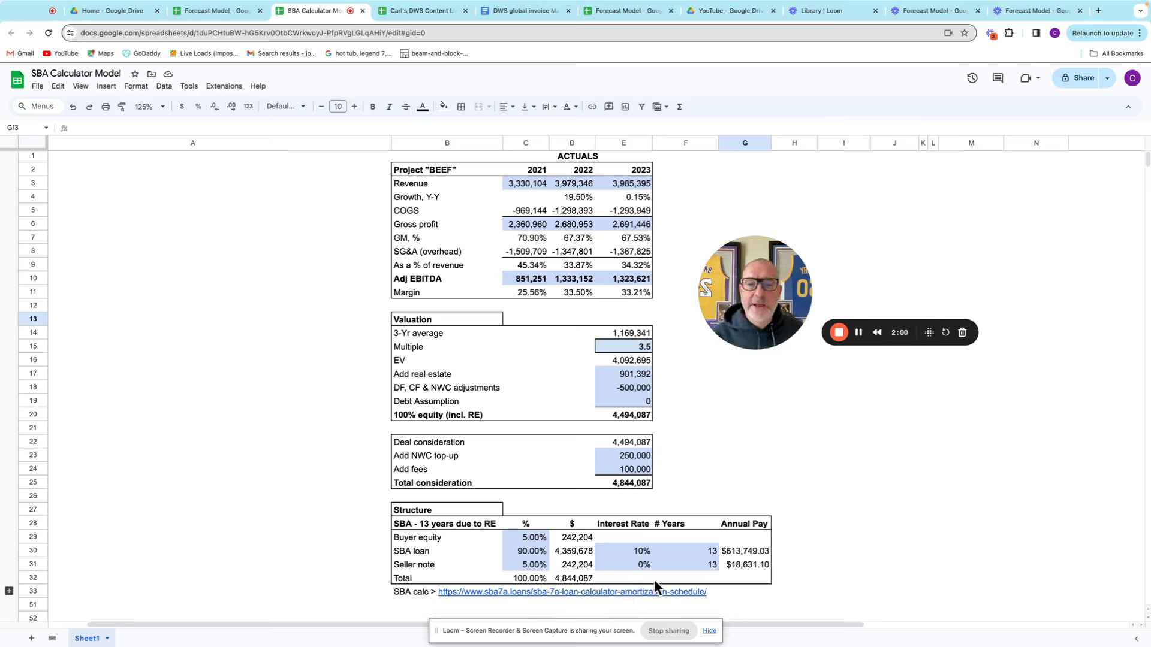
Copy the SBA loan dollar amount in D30 and open the SBA 7(a) loan calculator page linked in row 33
click(573, 549)
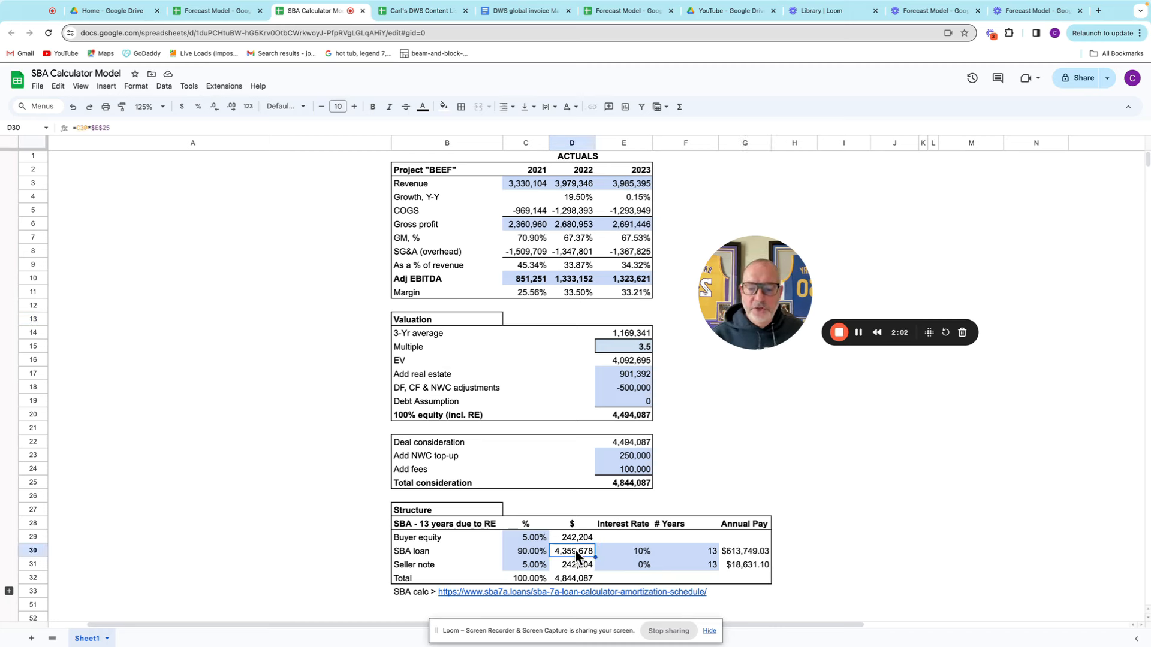
key(ctrl+c)
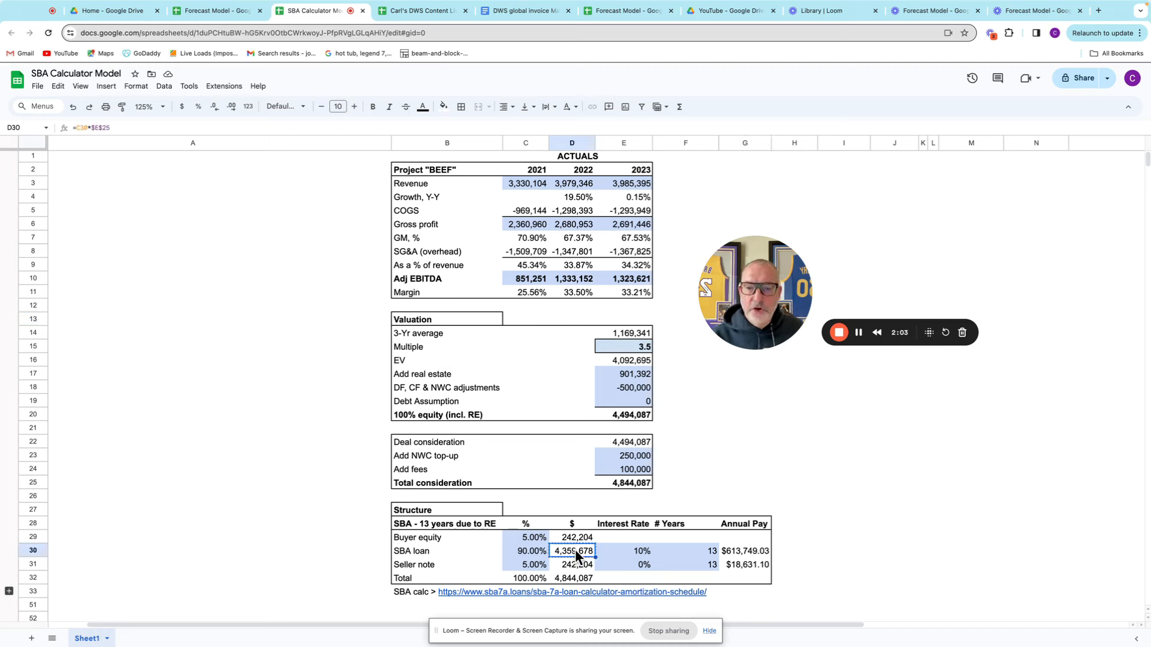
click(790, 551)
click(573, 592)
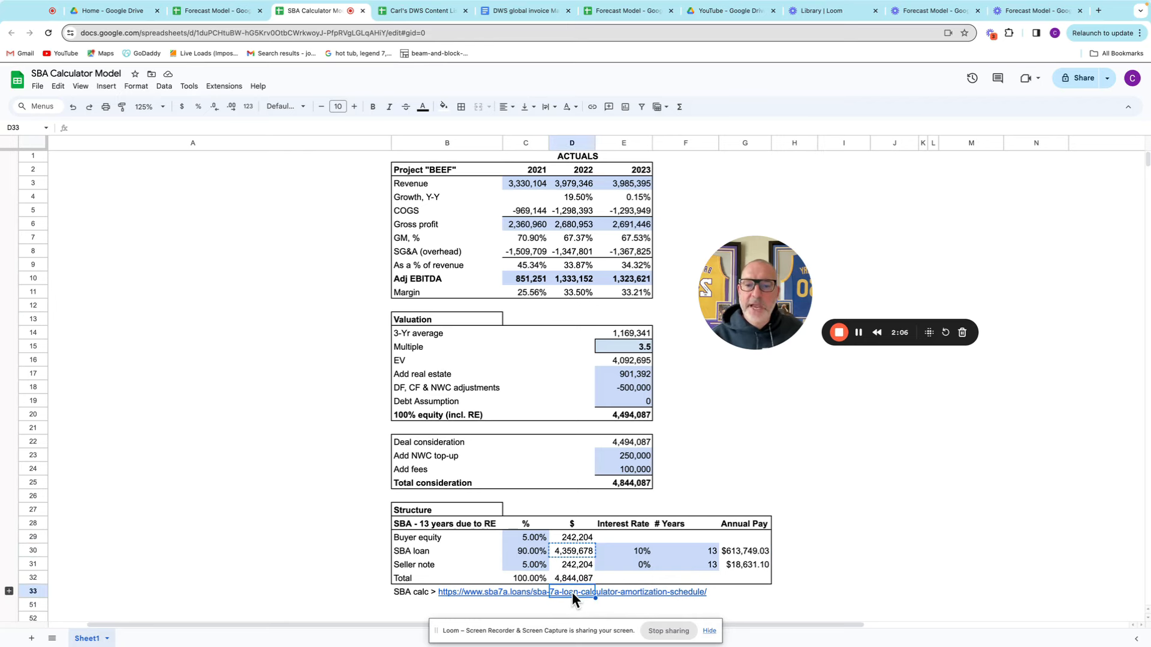
click(446, 592)
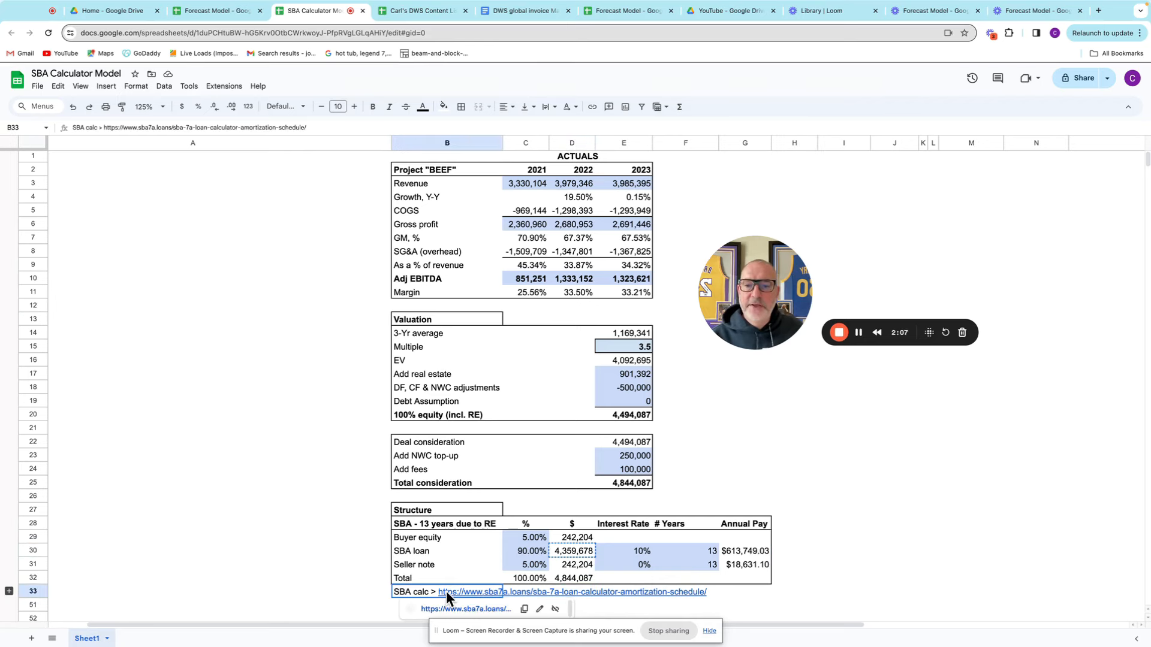
click(476, 607)
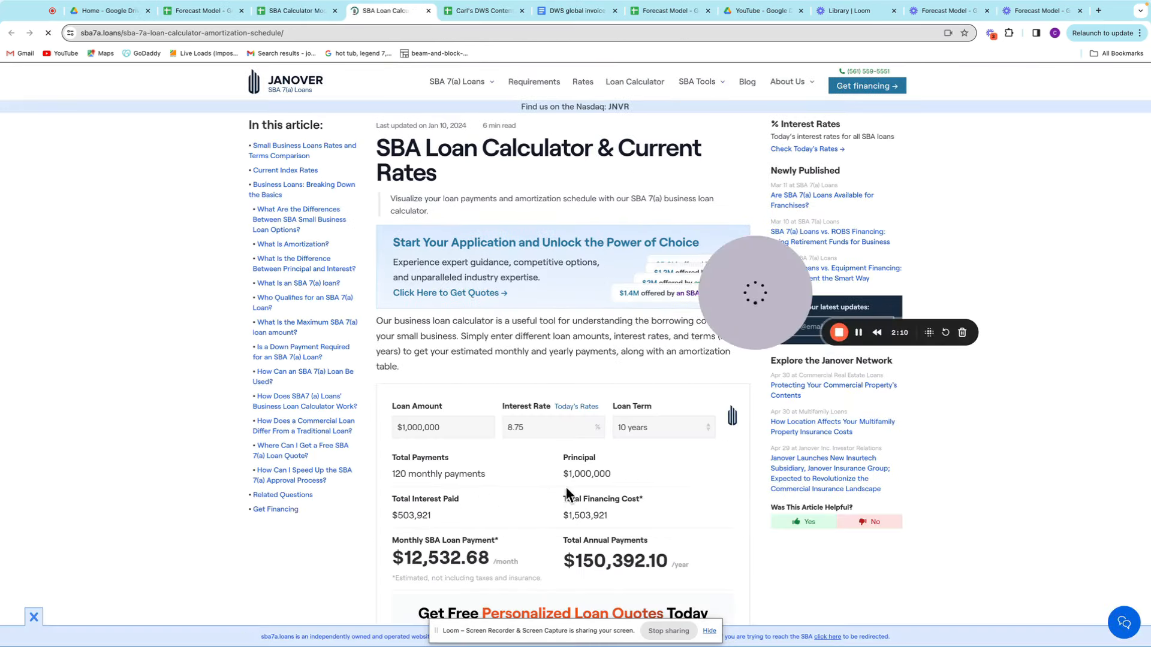
Fill the web calculator with the copied loan amount of $4,359,678 and set the loan term to 13 years
drag(767, 307, 844, 402)
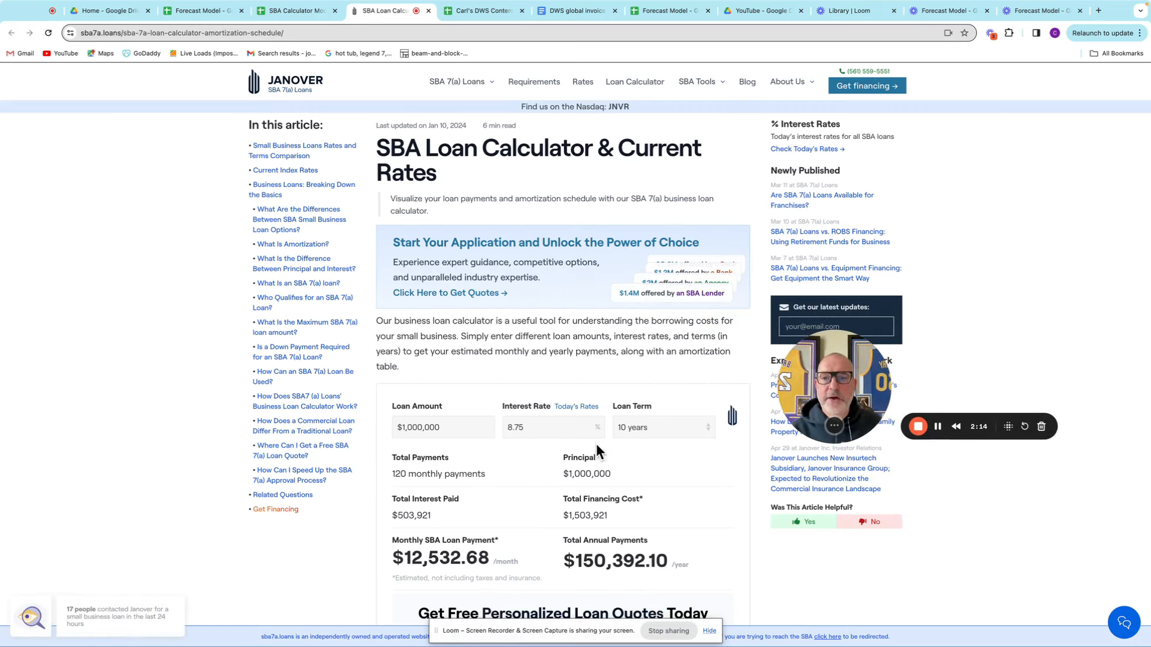
scroll(529, 454, down, 2)
triple_click(441, 321)
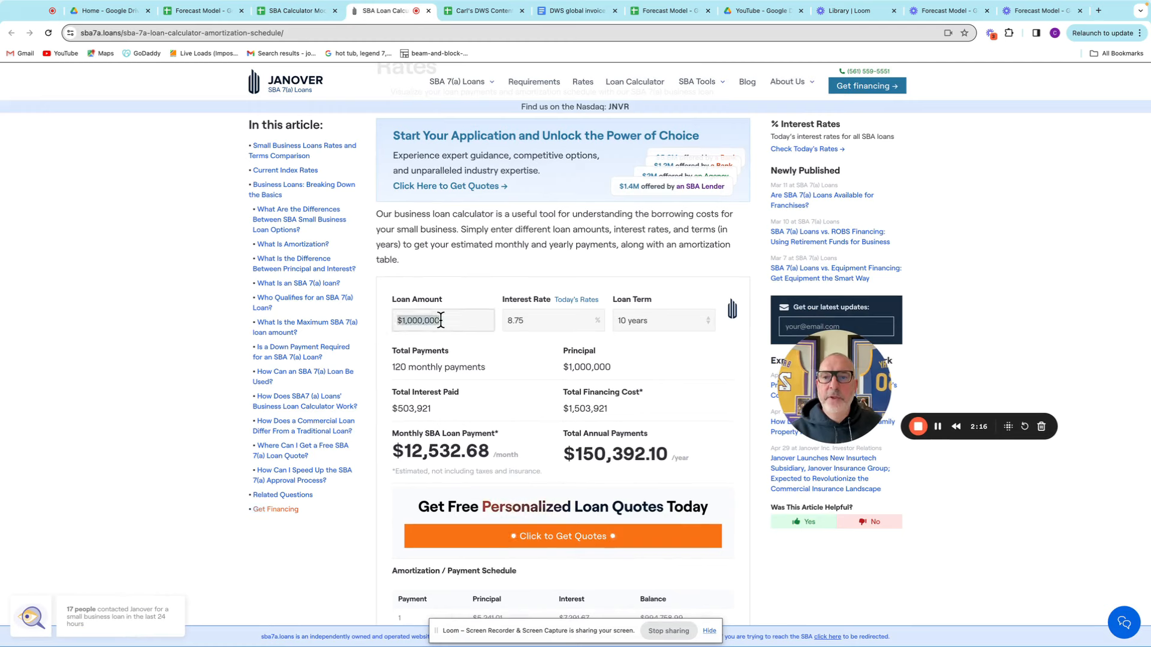
key(super+v)
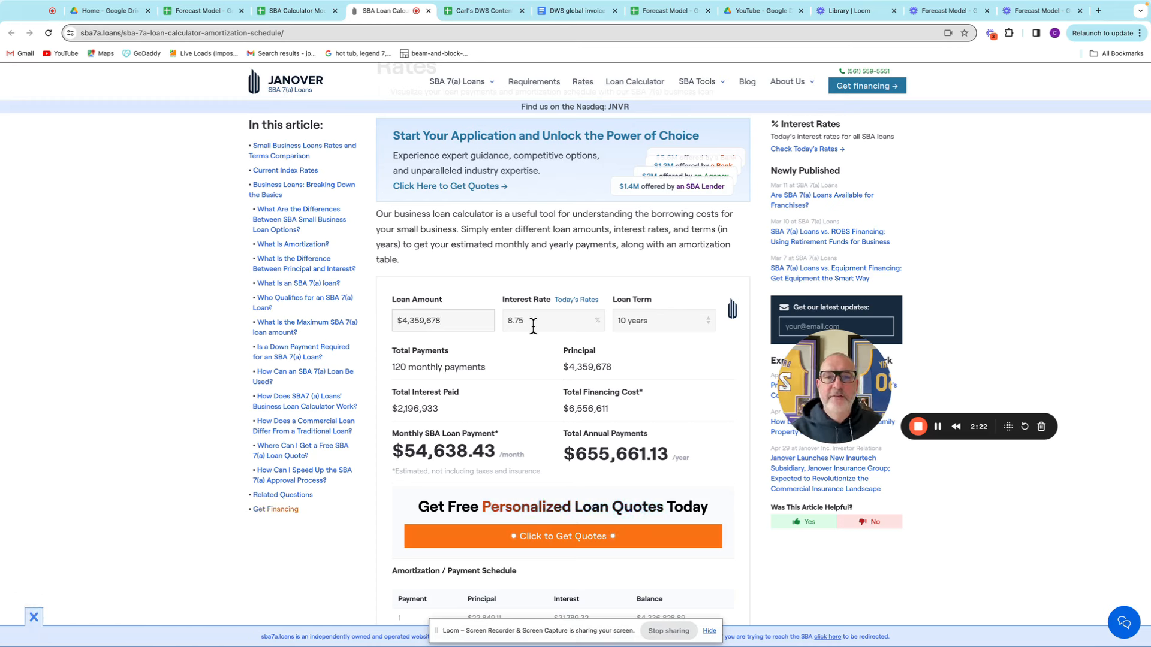
click(686, 335)
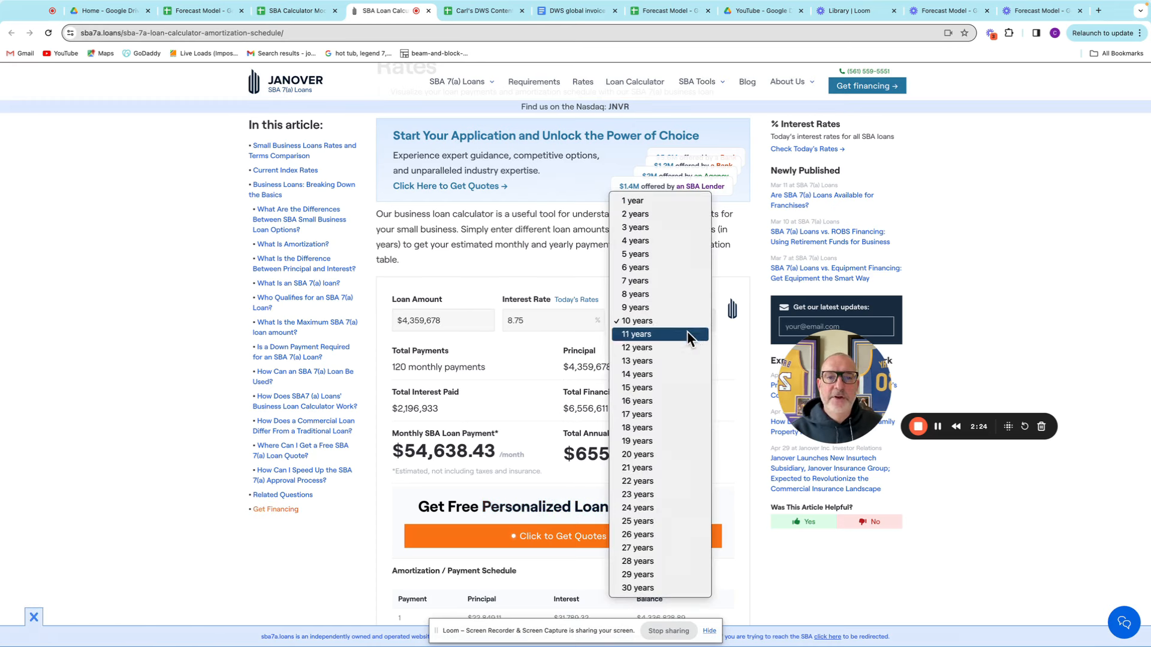
click(672, 363)
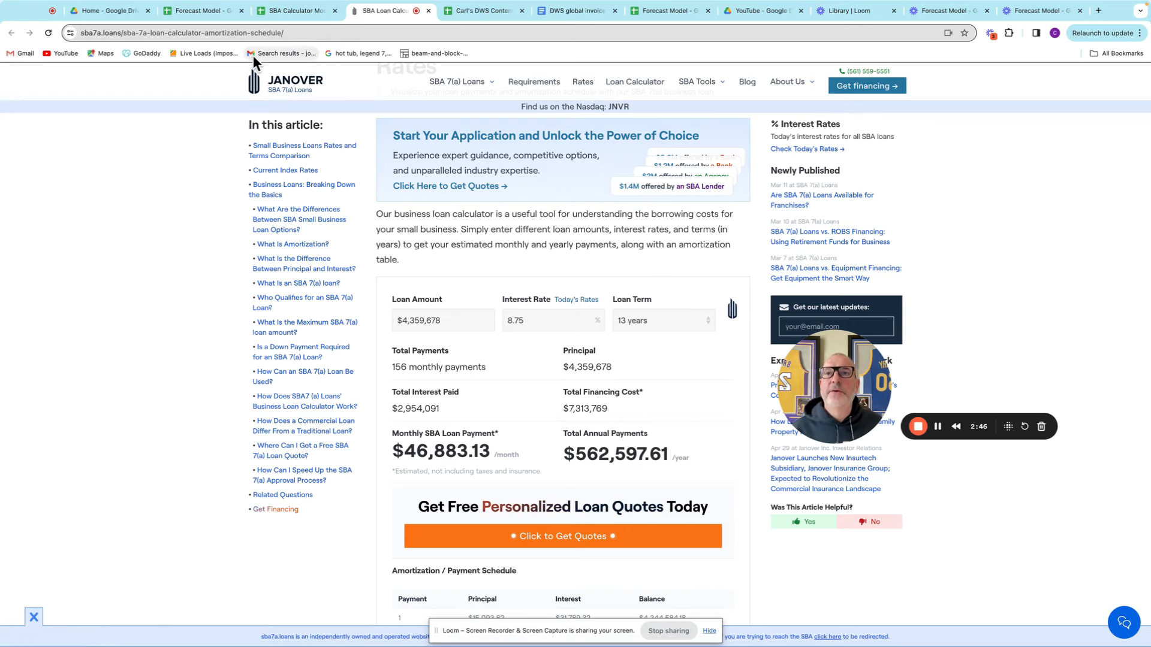
In the SBA Calculator Model sheet, set the SBA loan's interest rate to 8.75% and compare its annual payment with the web calculator
click(296, 11)
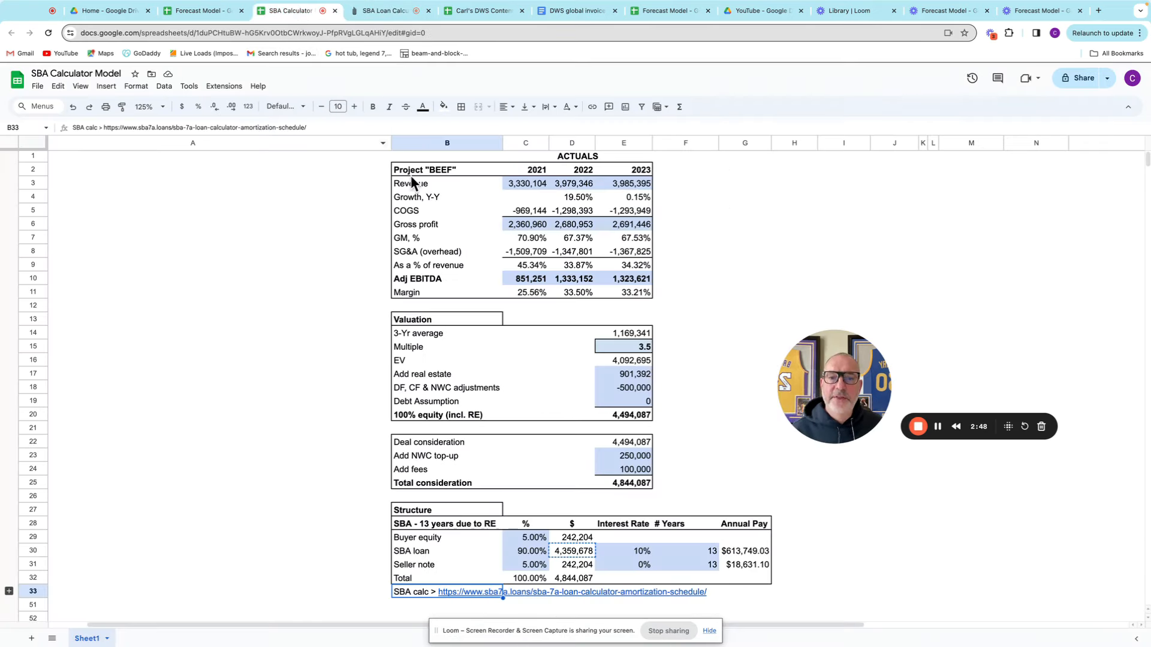
click(638, 552)
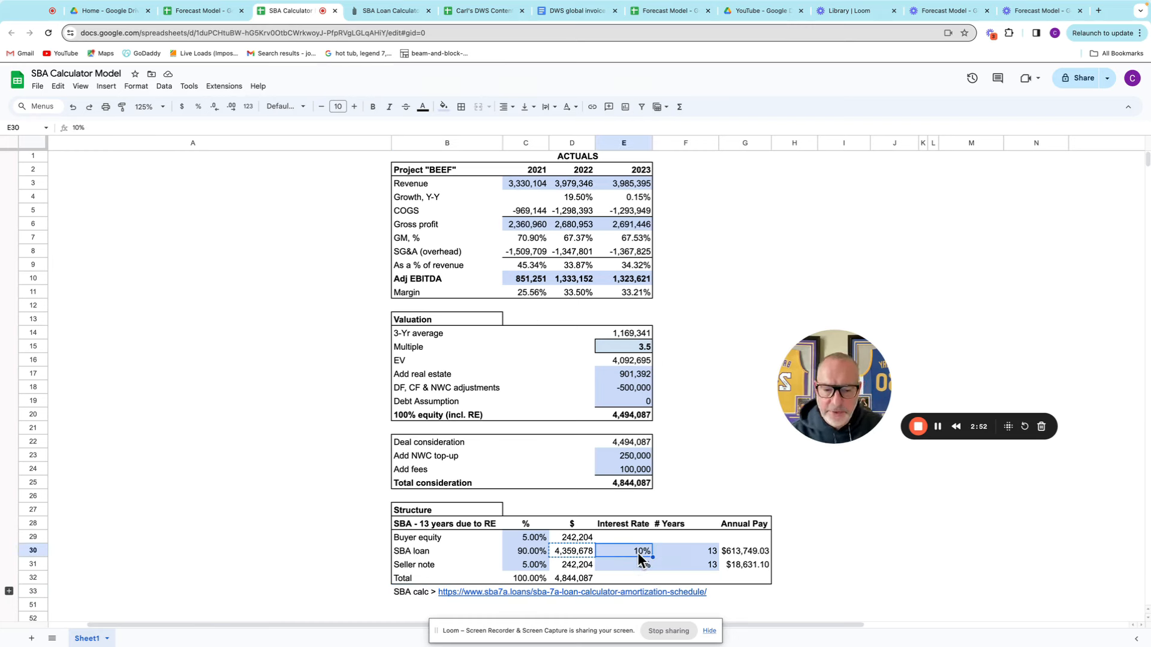
text(8.75)
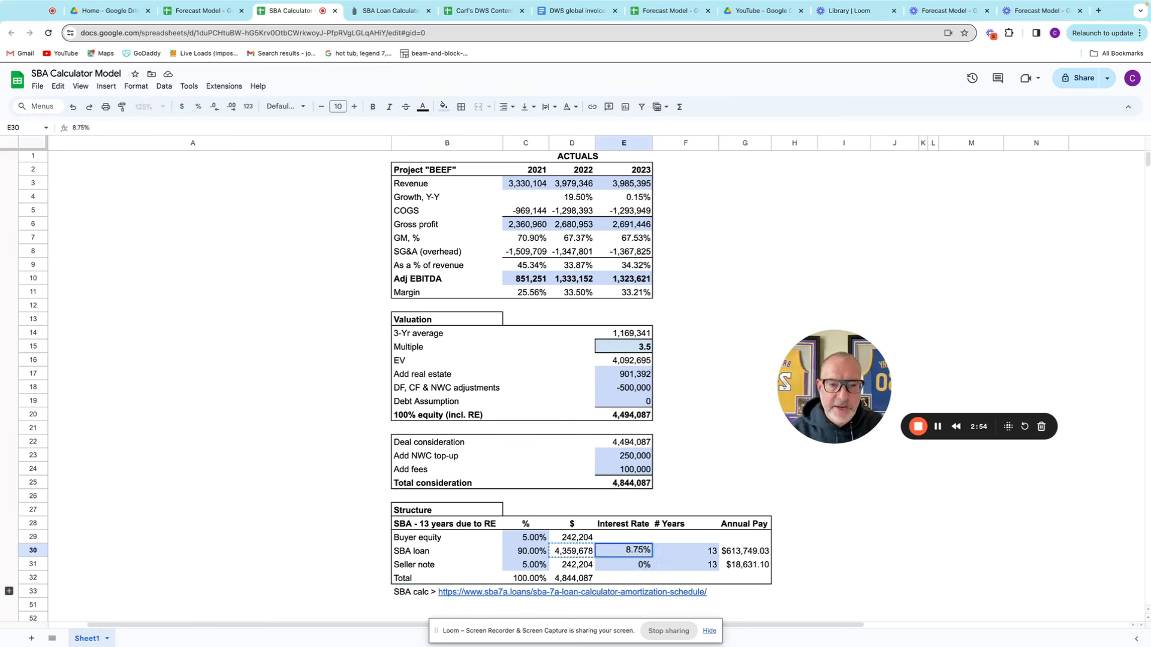
key(Tab)
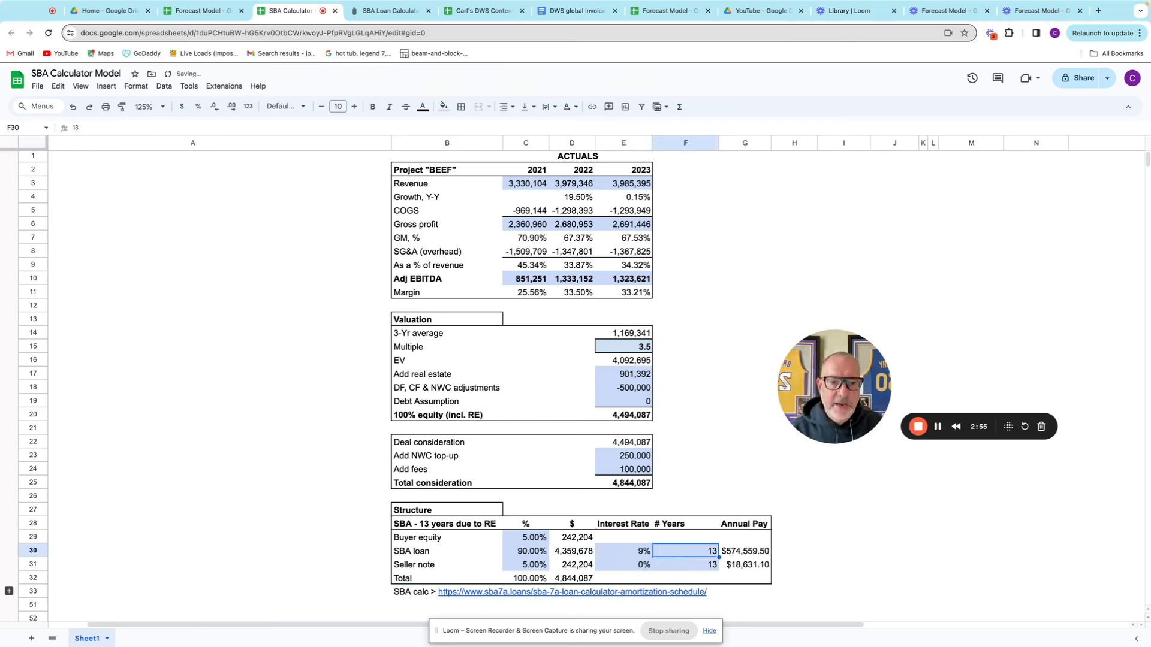
click(392, 10)
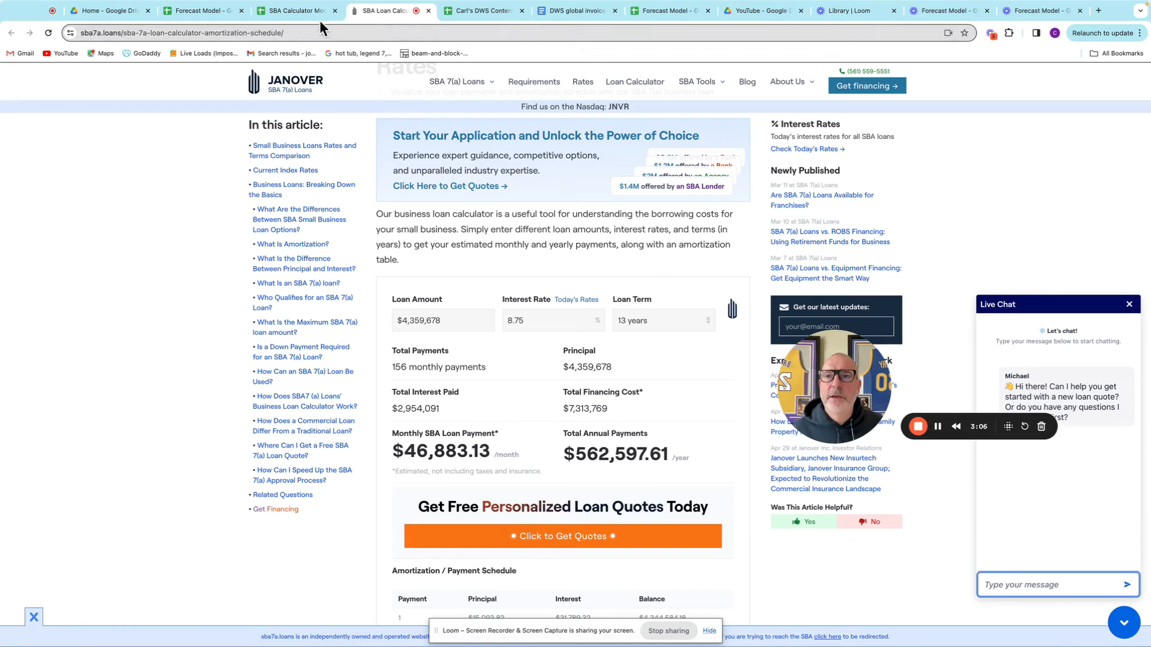
click(299, 11)
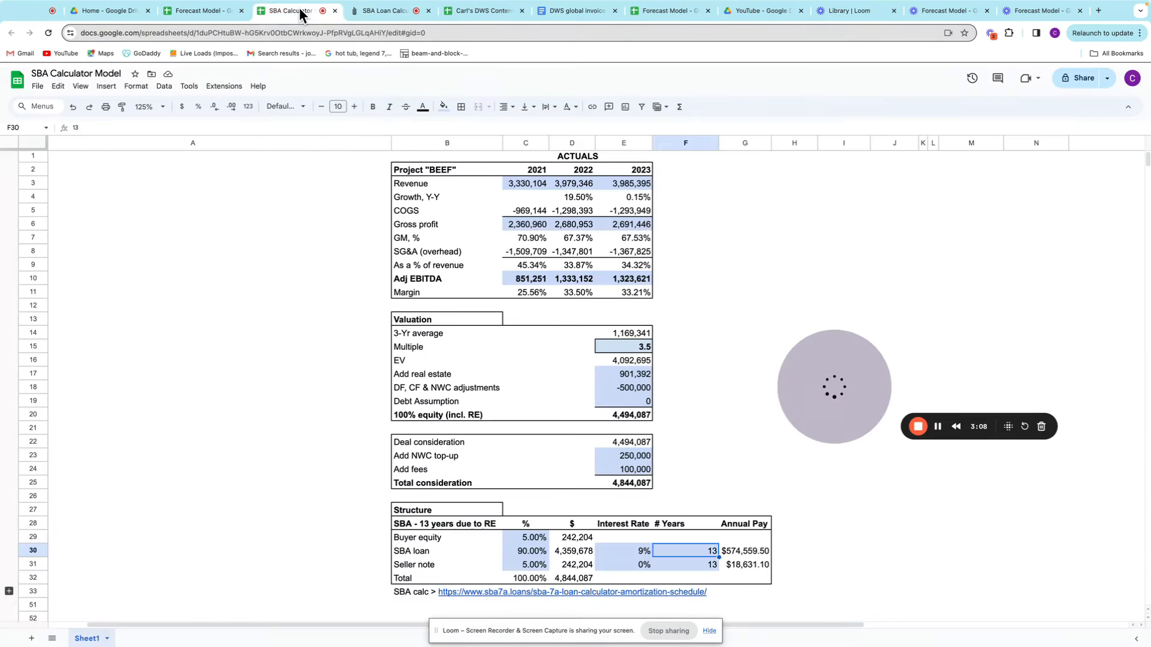
Add the column header DSCR in H28, next to Annual Pay
click(795, 524)
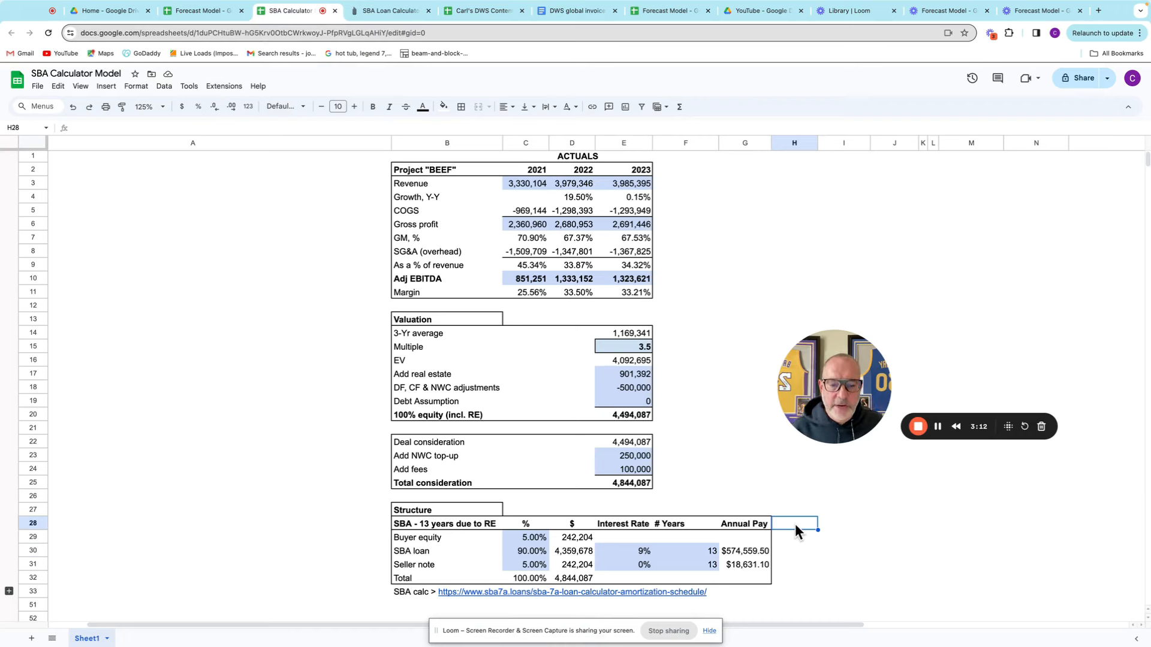
text(DSCR)
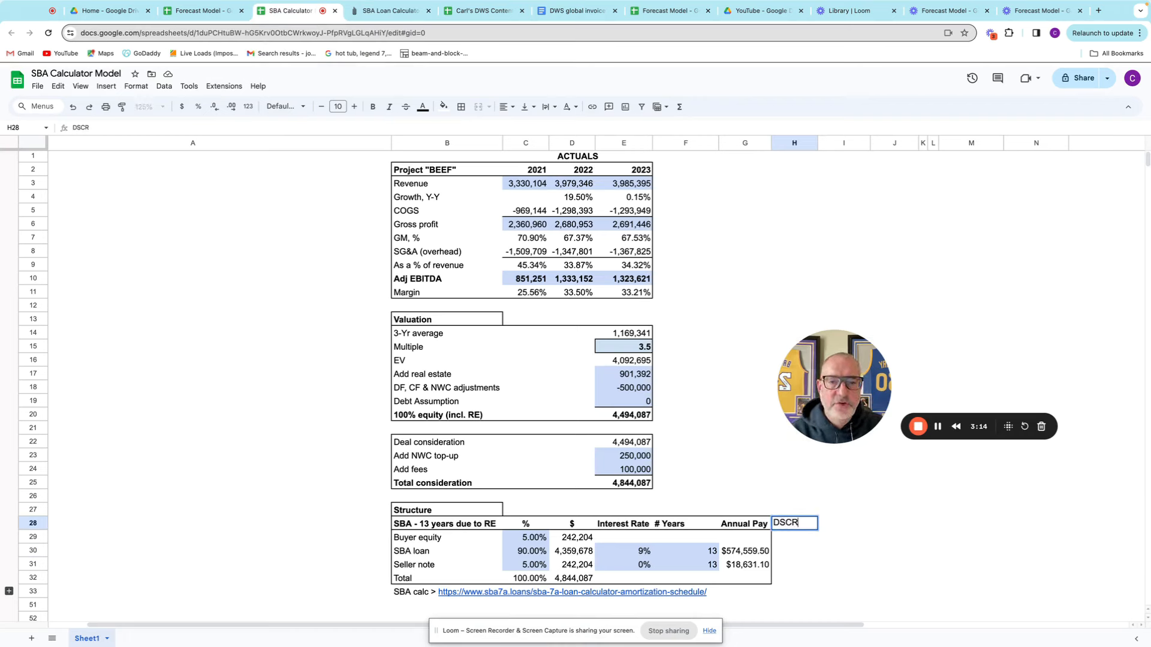
key(Return)
In H30, divide the 2023 Adj EBITDA by the SBA loan's annual payment with the formula =E10/G30
key(Down)
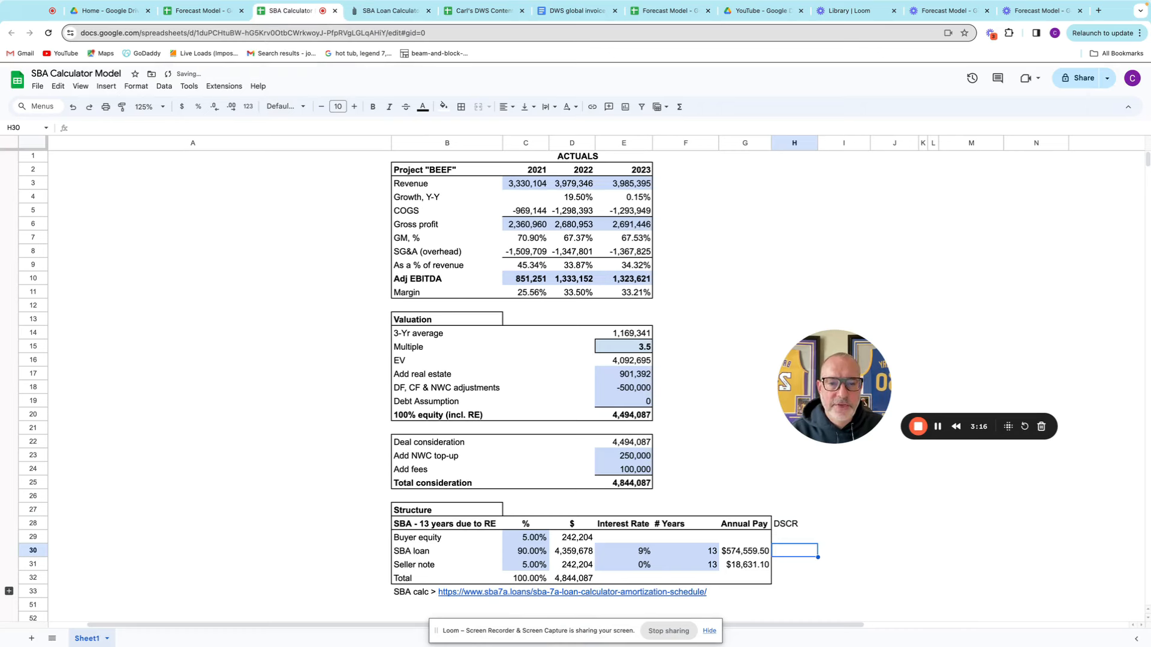
text(=)
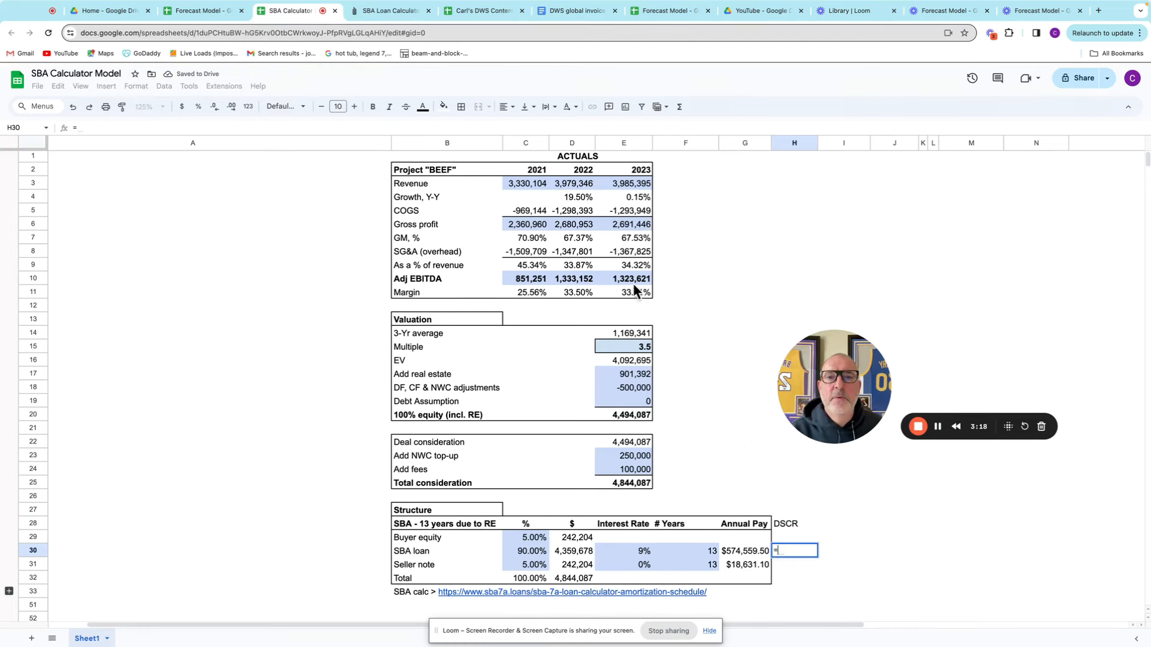
click(634, 279)
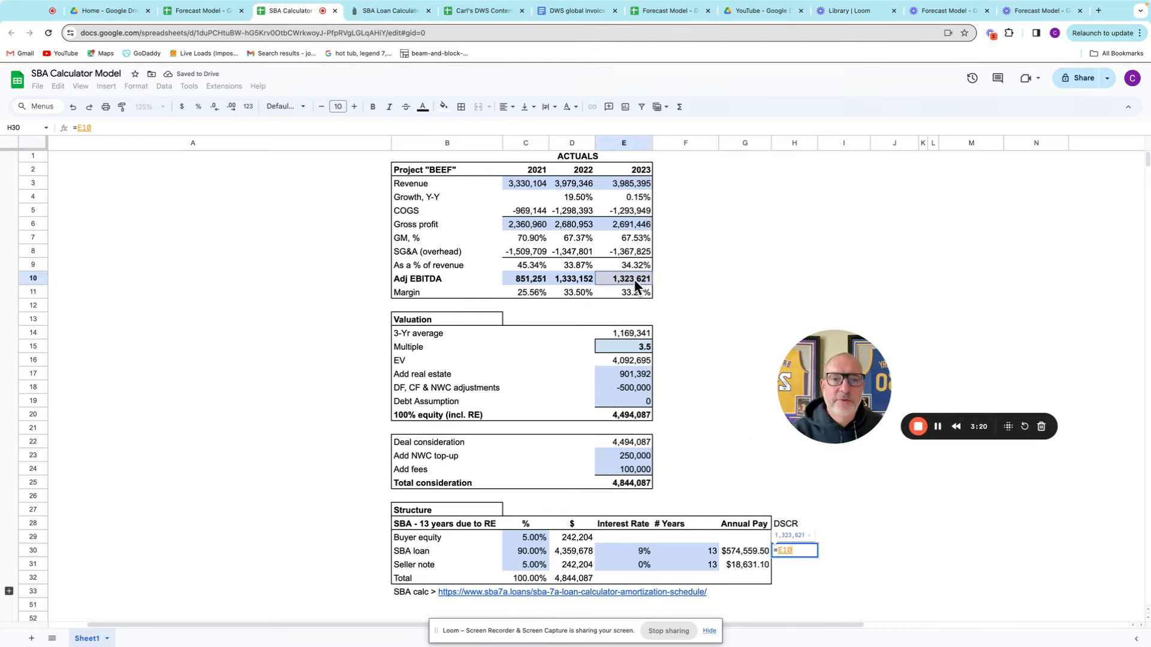
text(/)
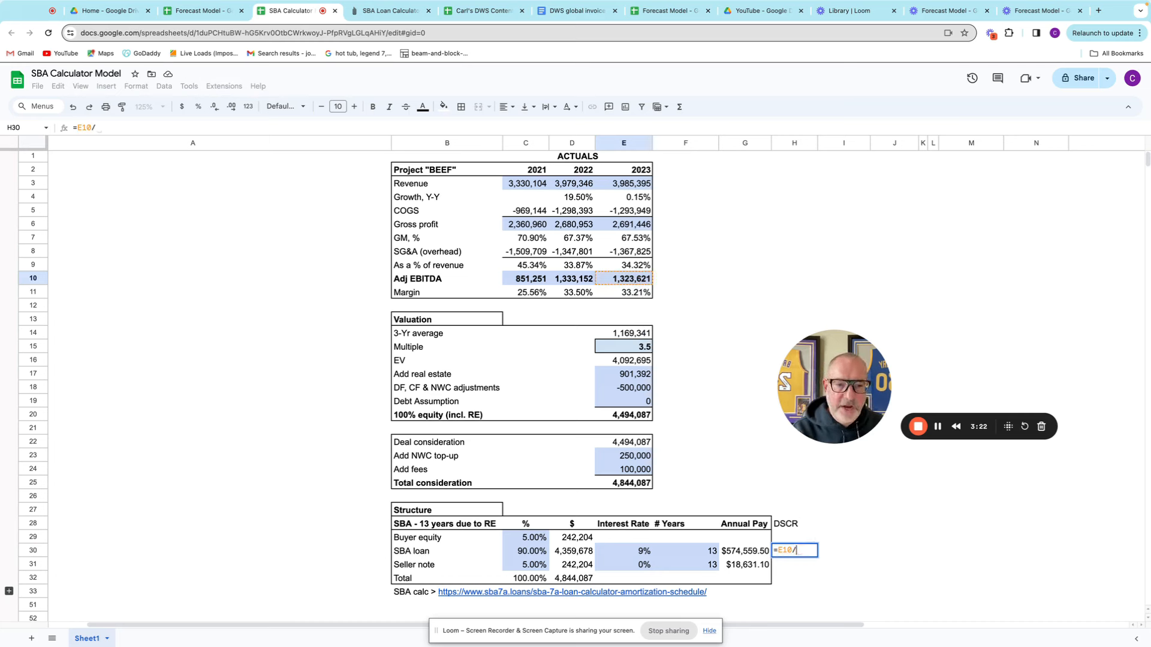
click(735, 551)
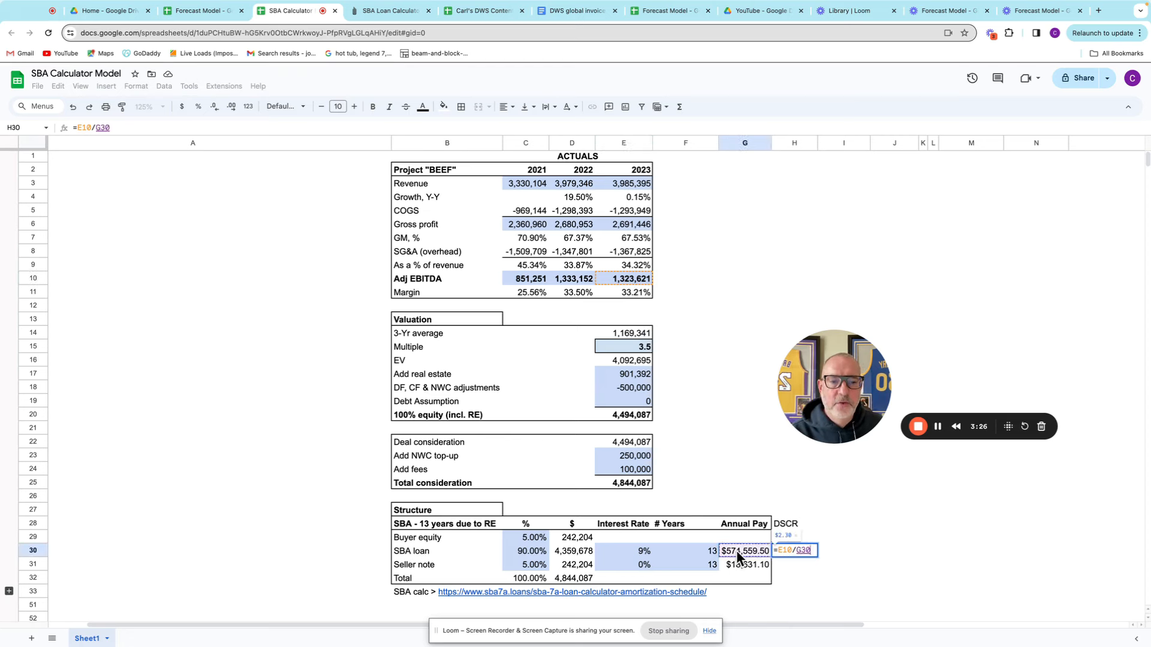
key(Return)
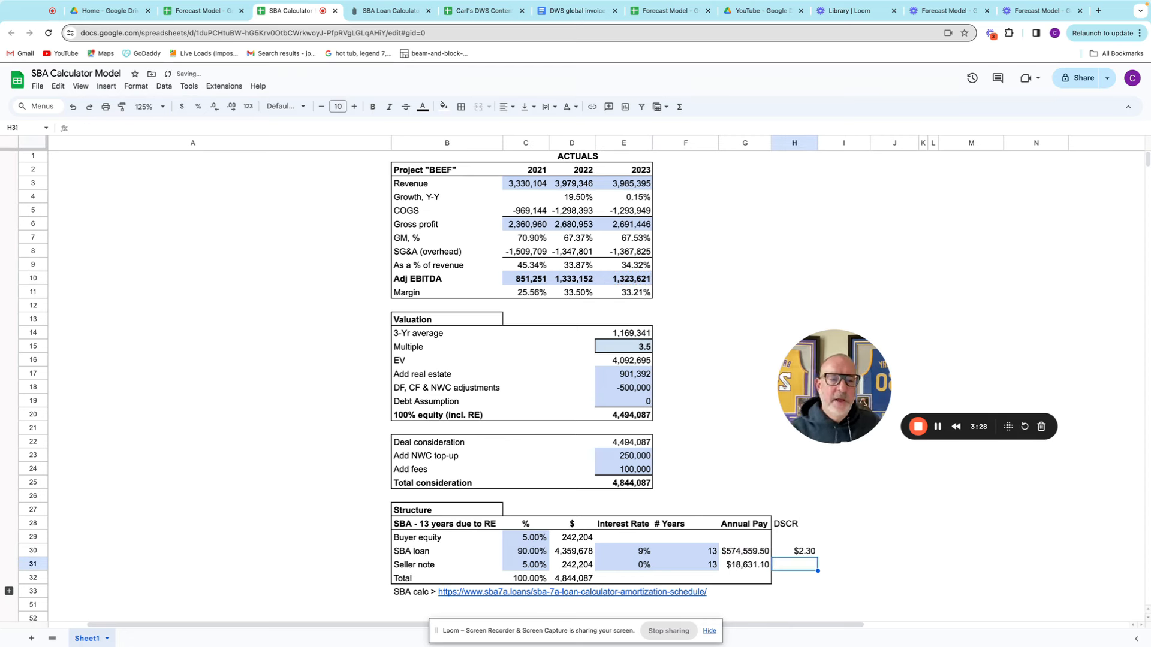
Change the format of the DSCR result in H30 to Number
click(791, 551)
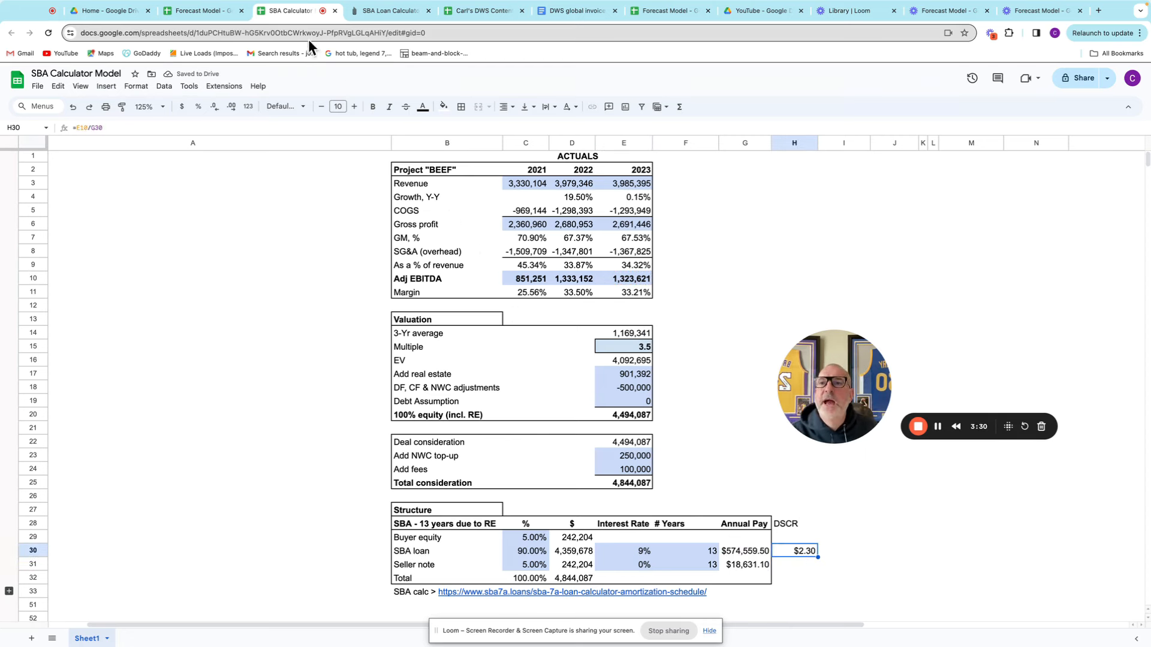
click(249, 107)
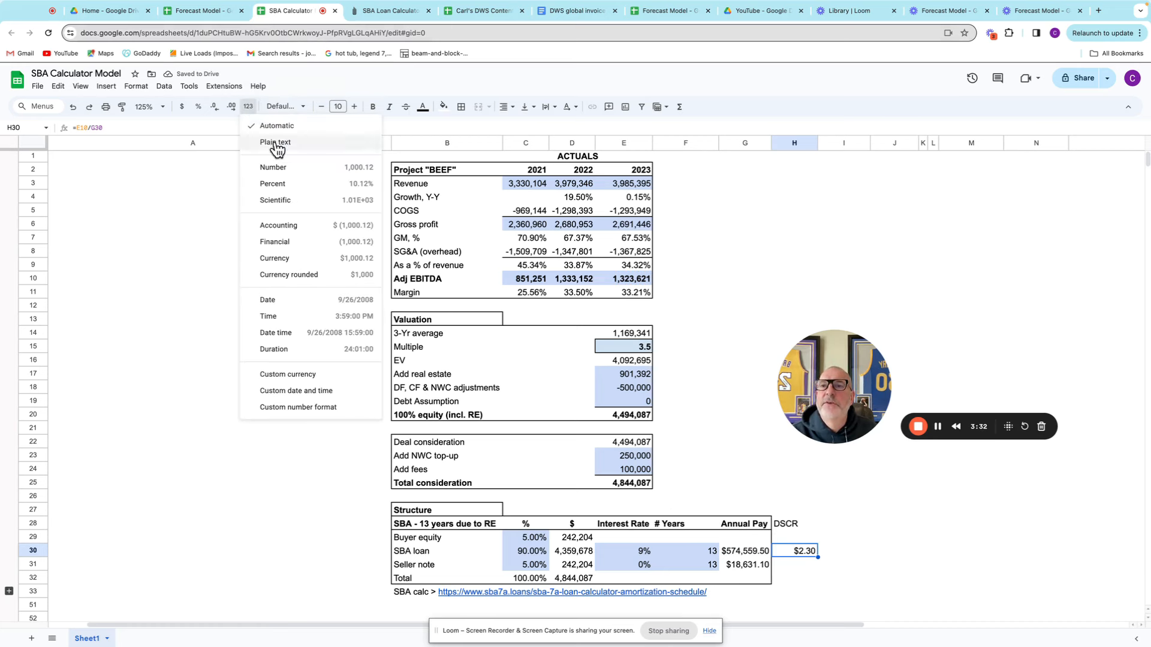
click(278, 168)
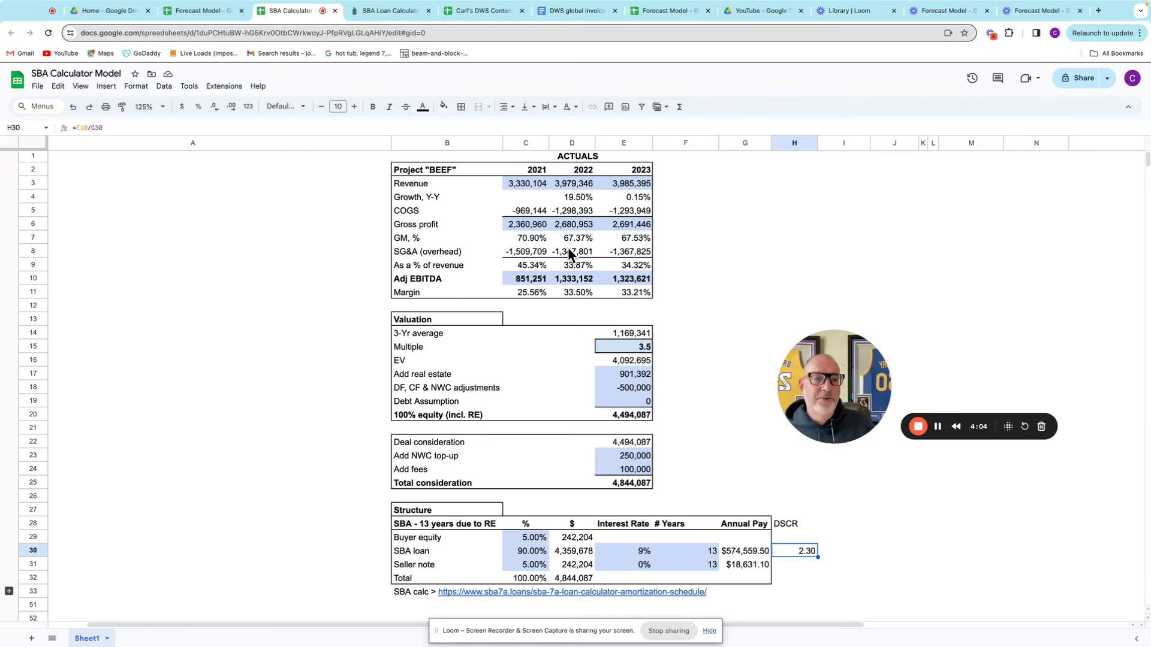
Make the DSCR header in H28 bold and centred, and centre the ratio in H30
click(796, 524)
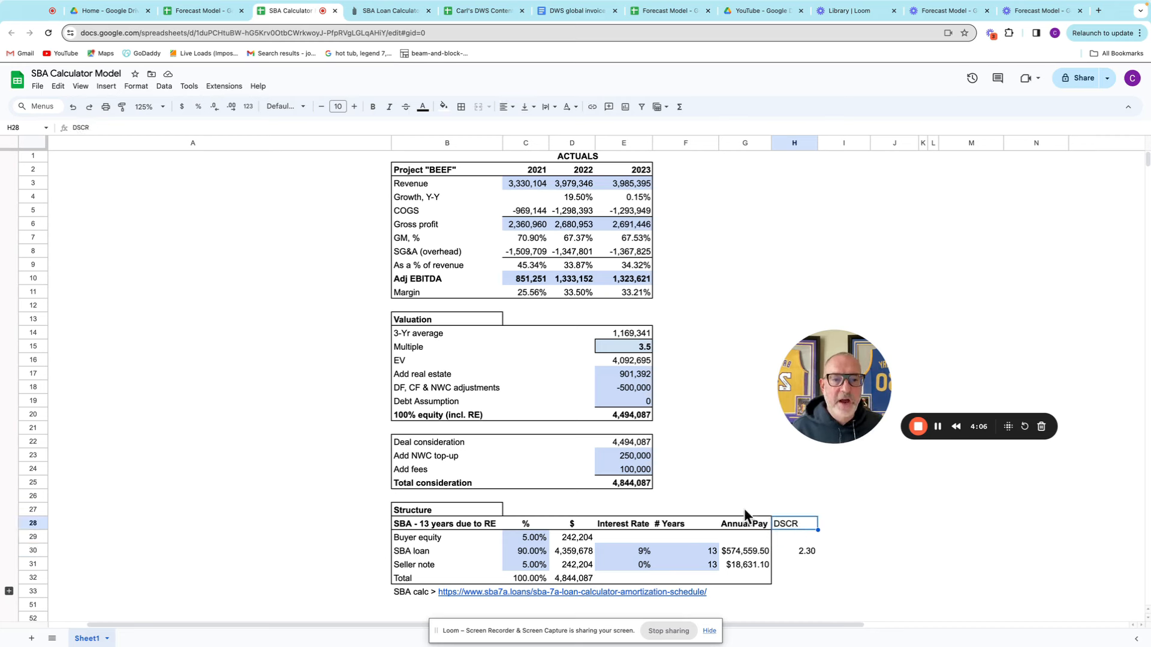
click(373, 107)
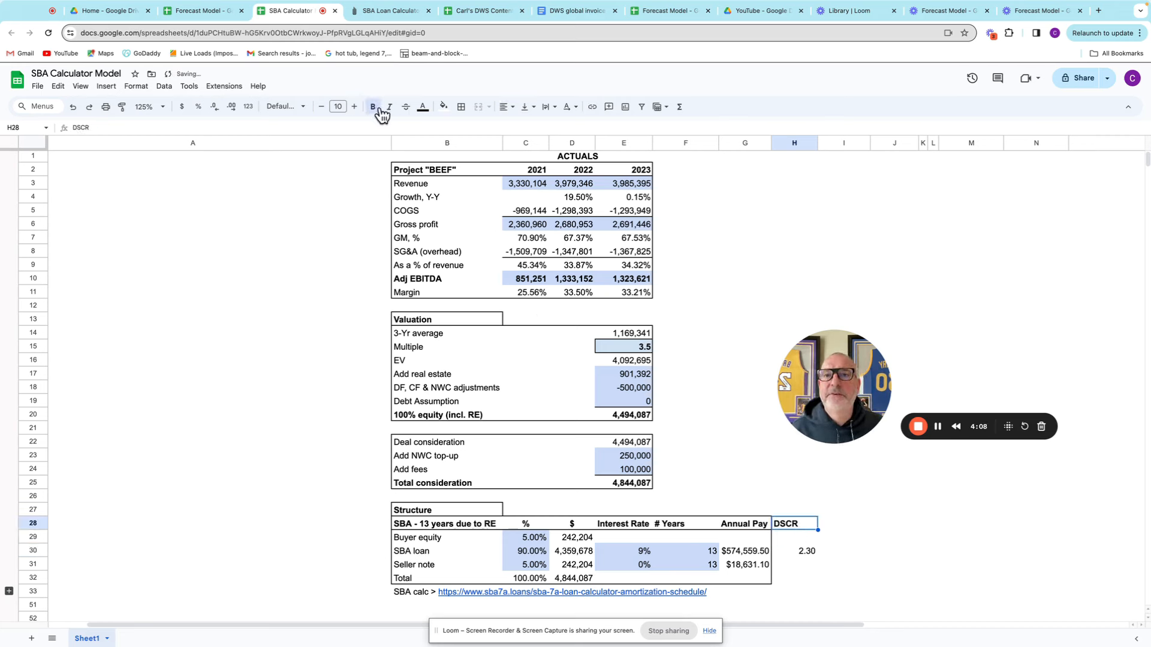
click(507, 107)
click(522, 127)
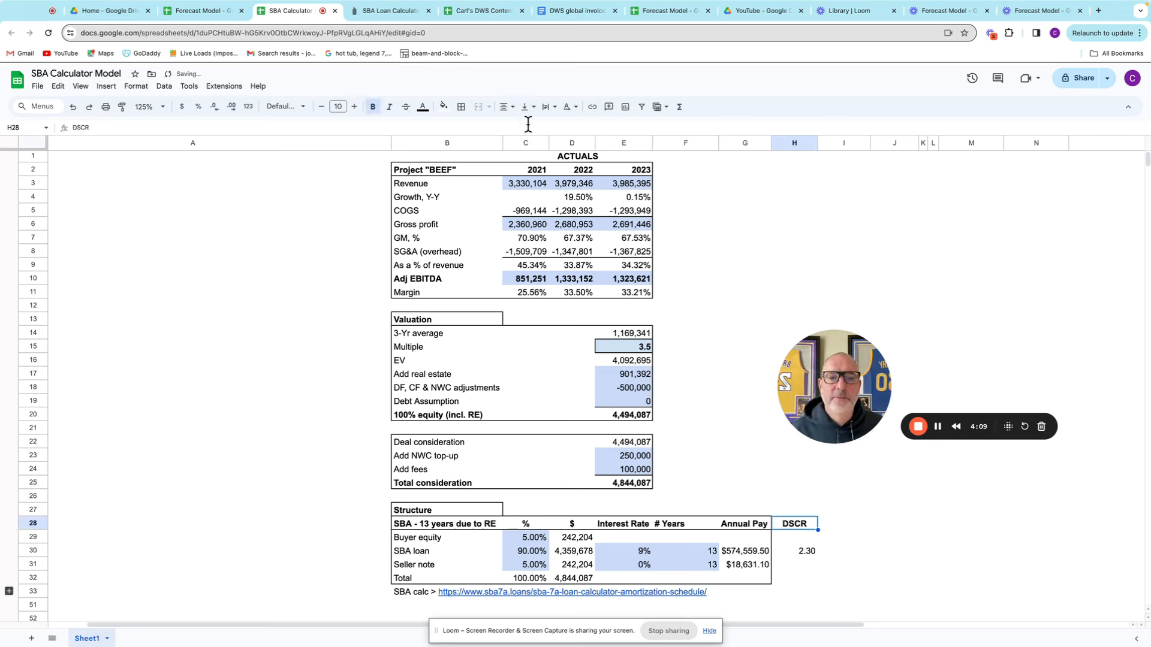
click(853, 535)
click(811, 548)
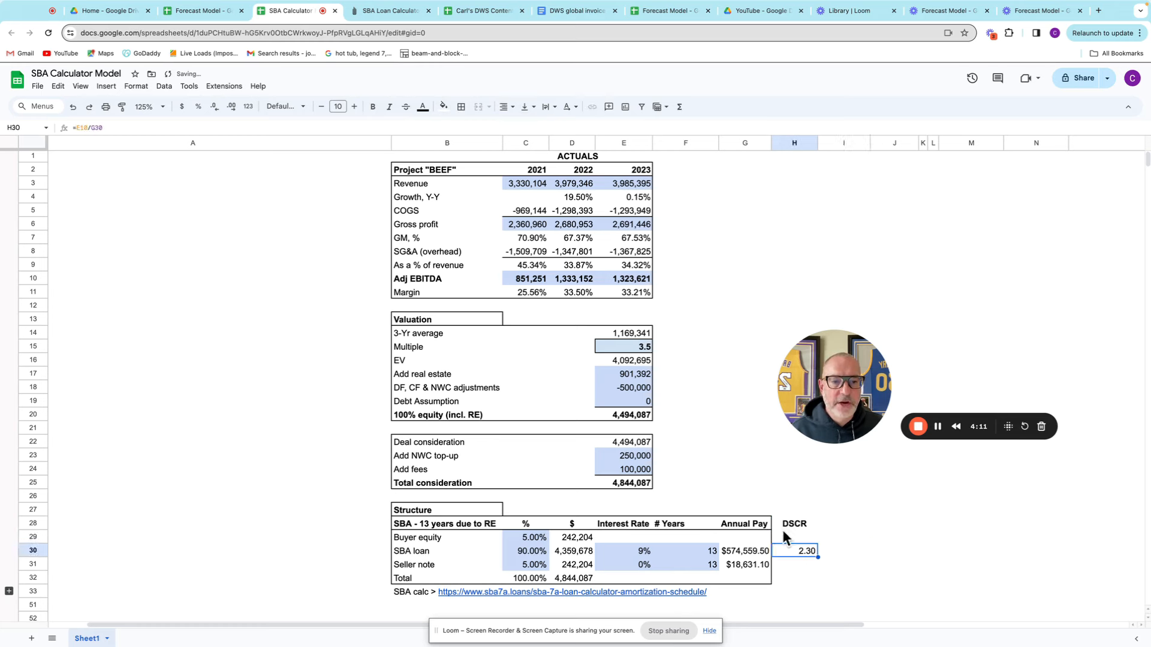
click(509, 109)
click(522, 127)
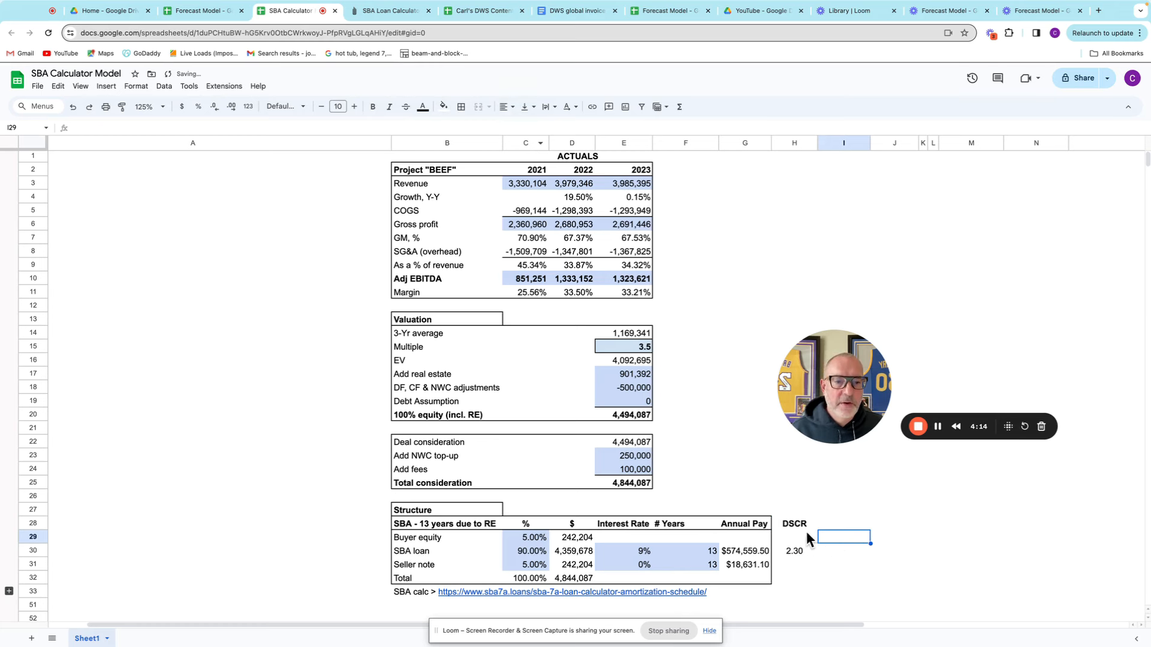
Apply an outer border around the DSCR column cells H28:H32 beside the Structure table
drag(797, 523, 801, 576)
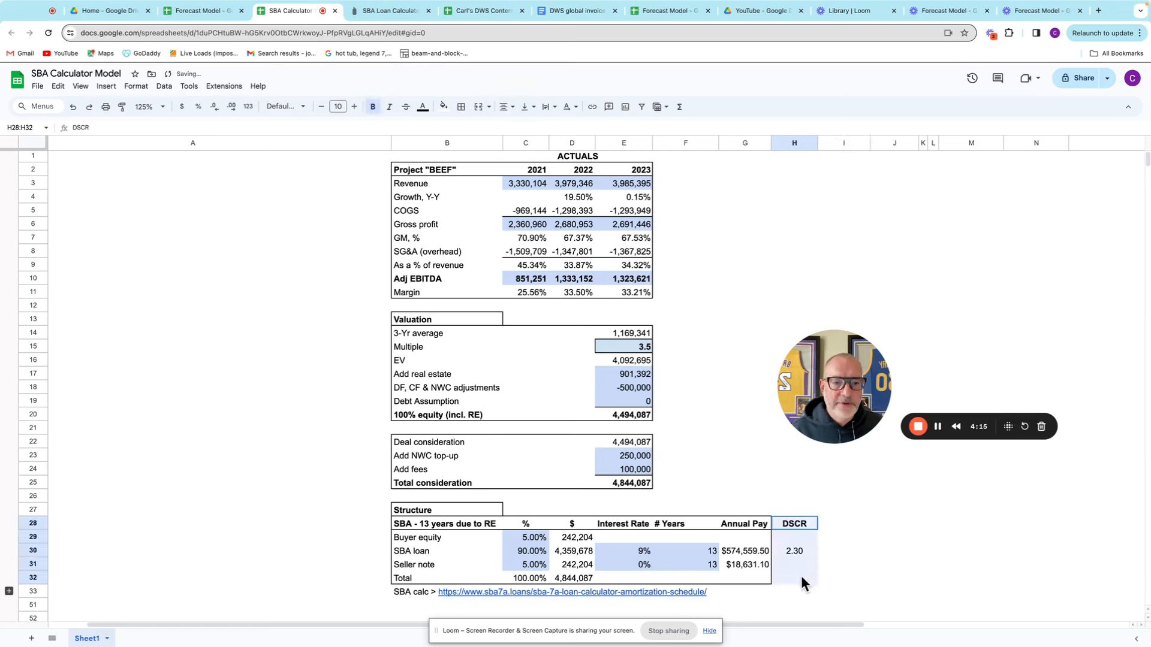
click(461, 107)
click(536, 129)
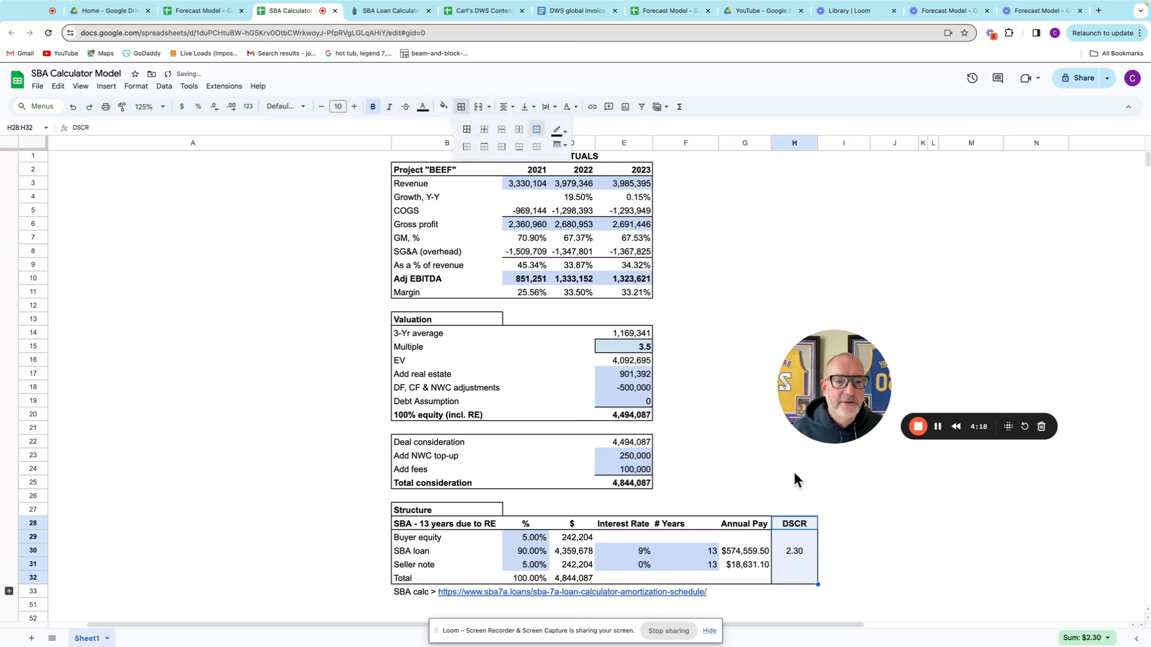
click(810, 523)
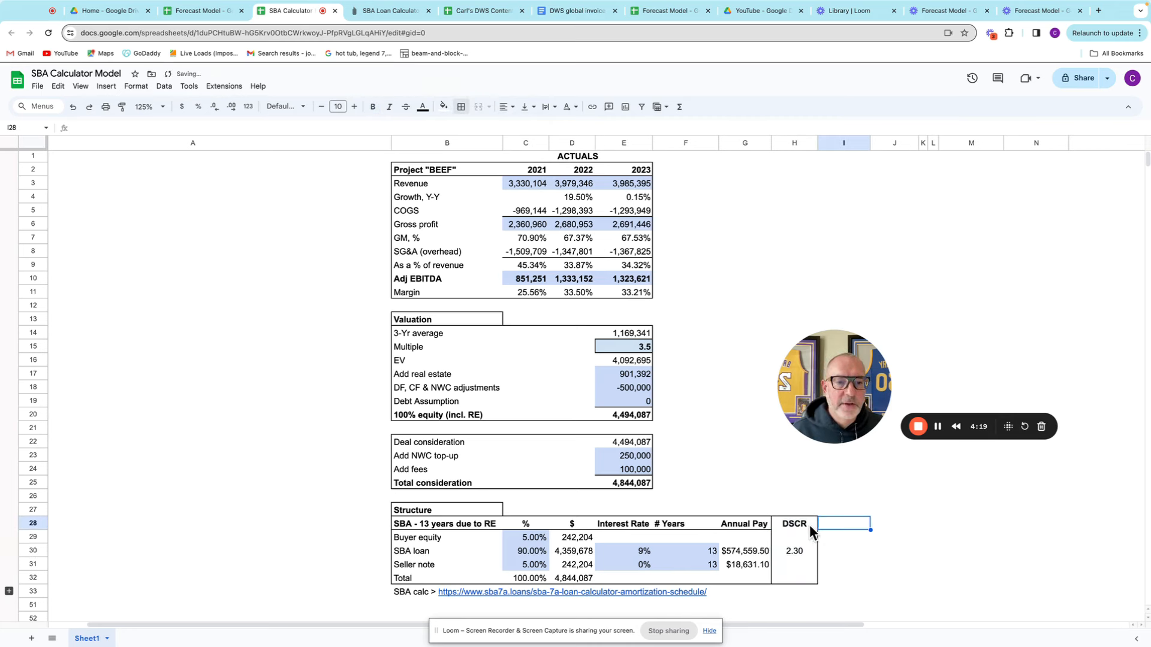
click(463, 106)
click(724, 226)
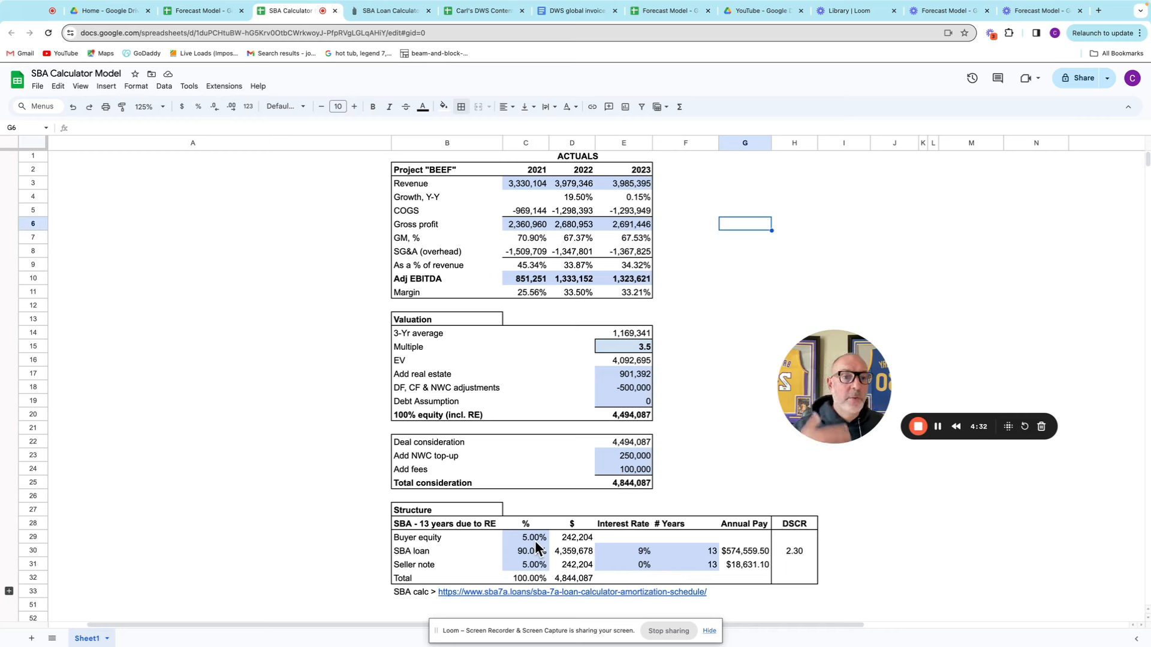
click(707, 255)
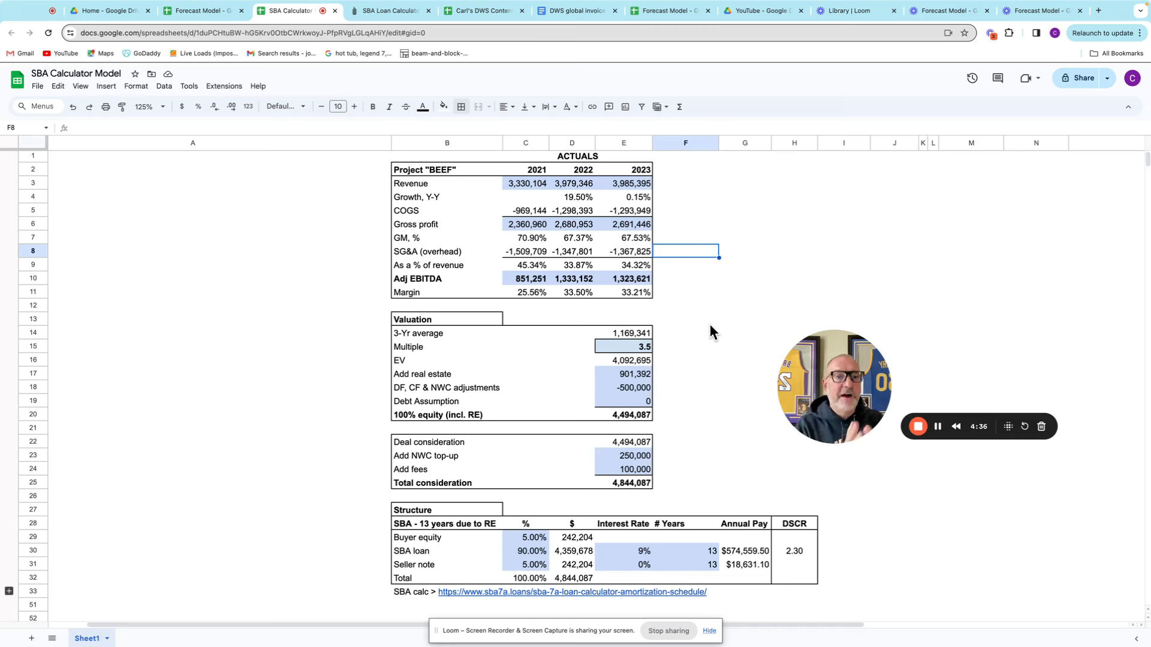
click(712, 374)
click(576, 536)
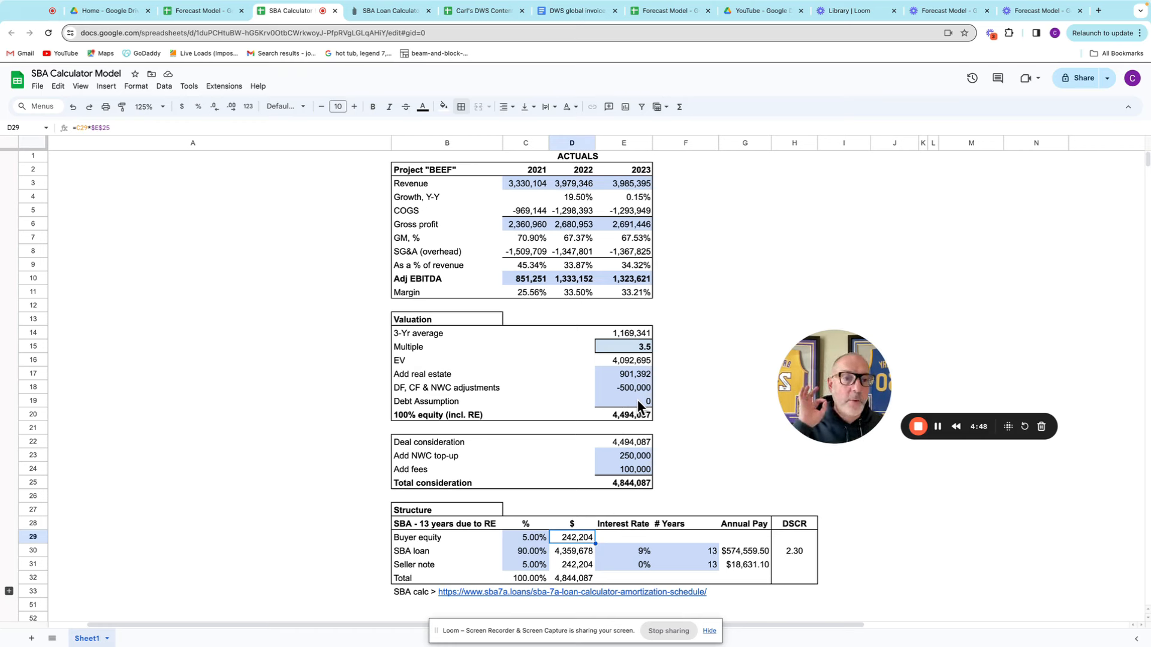
click(848, 520)
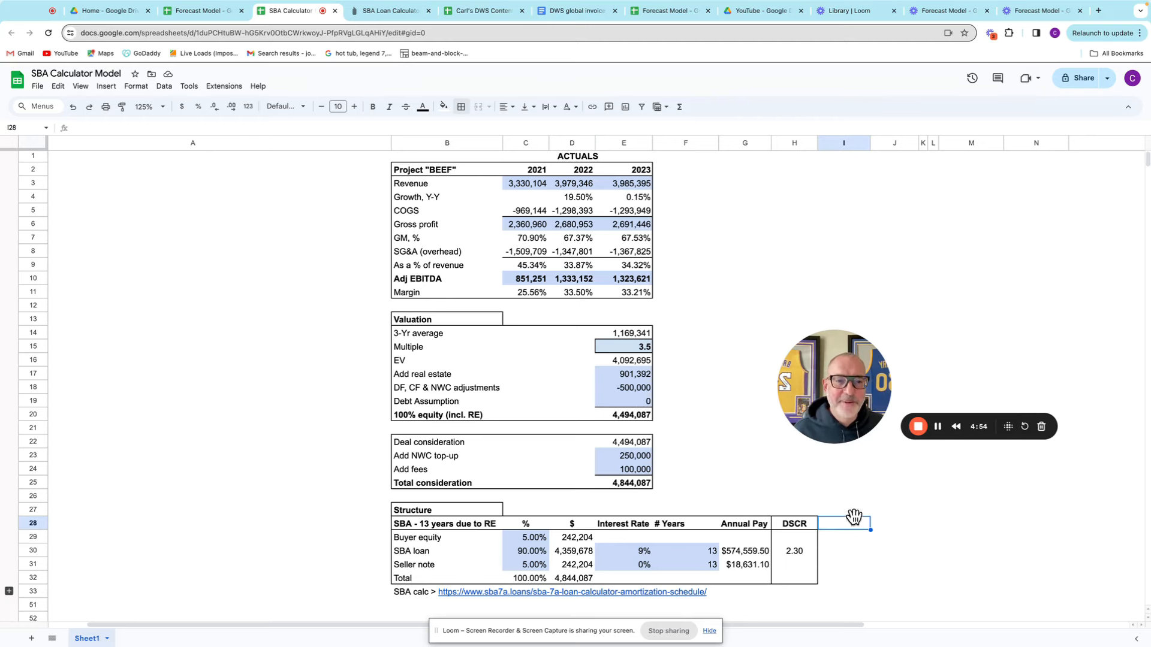
click(912, 424)
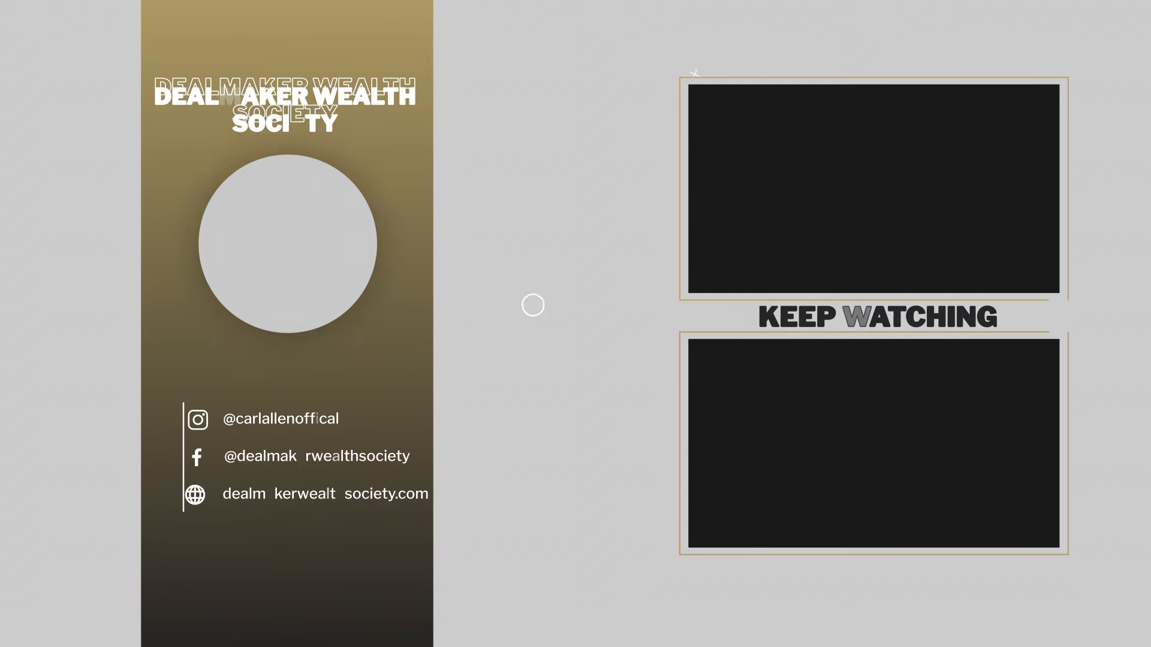